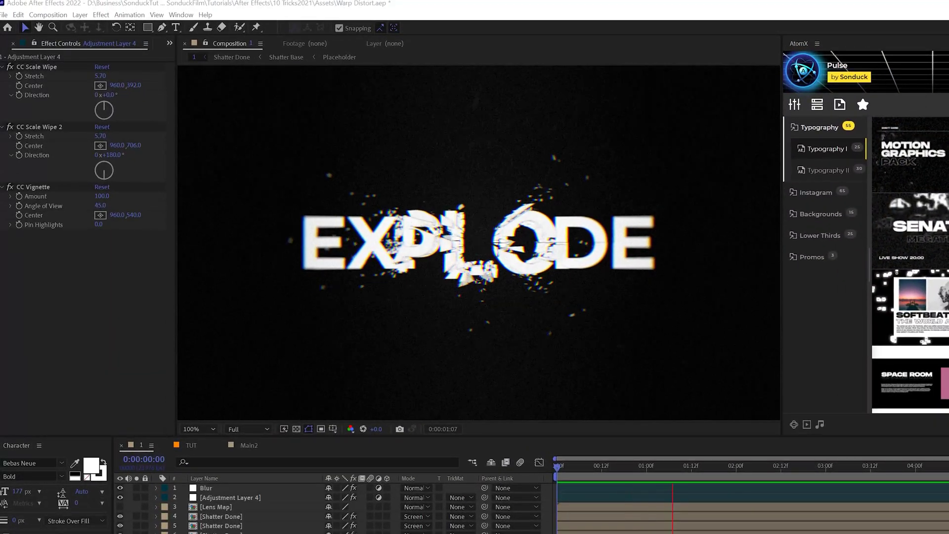
# Jump ahead to 3:15 and add a third CC Scale Wipe to Adjustment Layer 4
pyautogui.moveTo(668, 471); pyautogui.dragTo(948, 482)
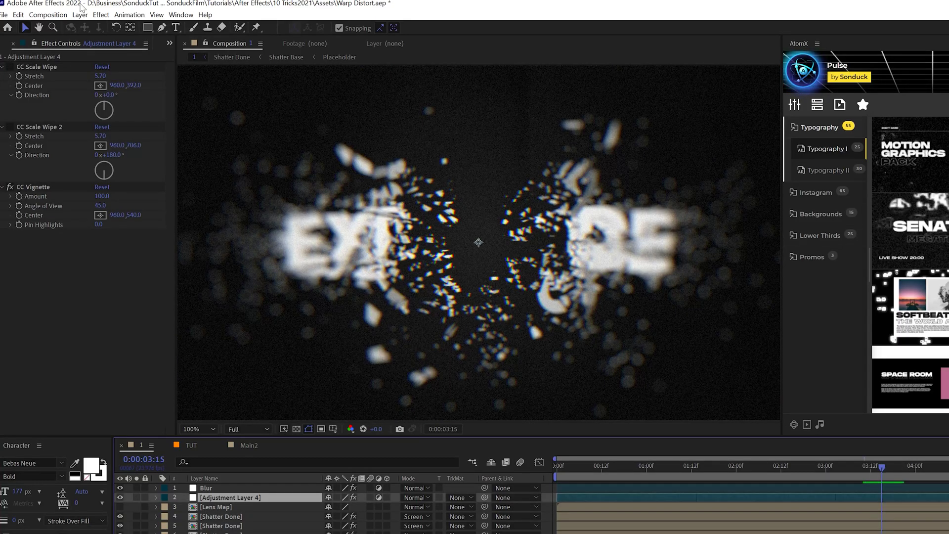
pyautogui.click(101, 14)
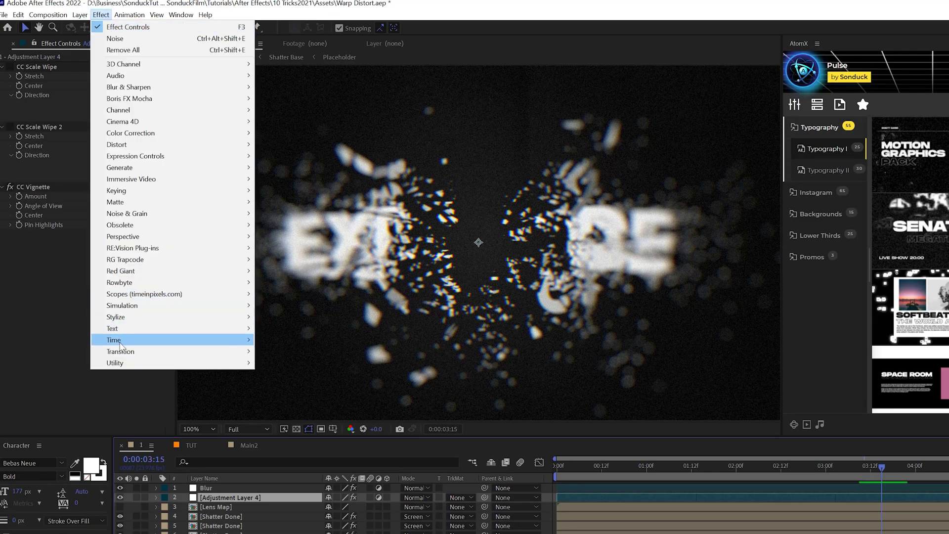
pyautogui.moveTo(122, 354)
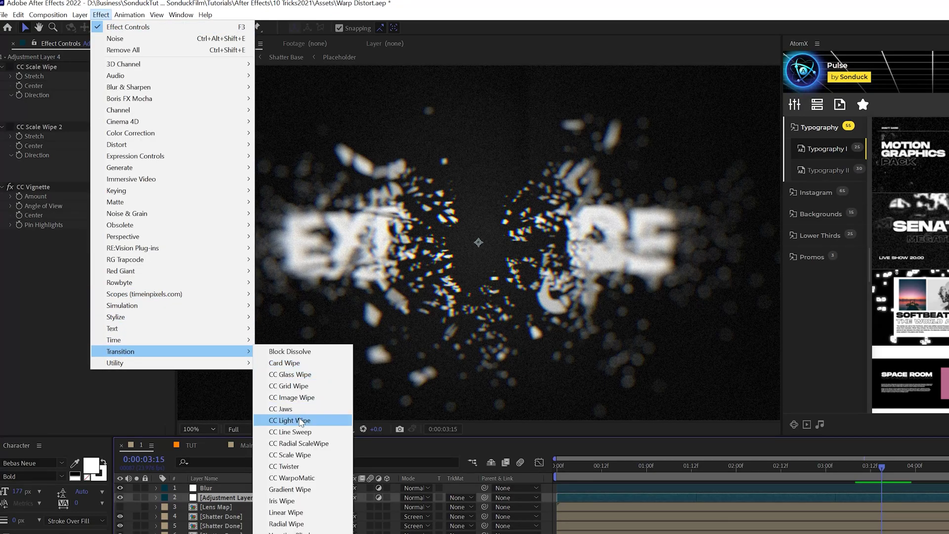
pyautogui.click(290, 455)
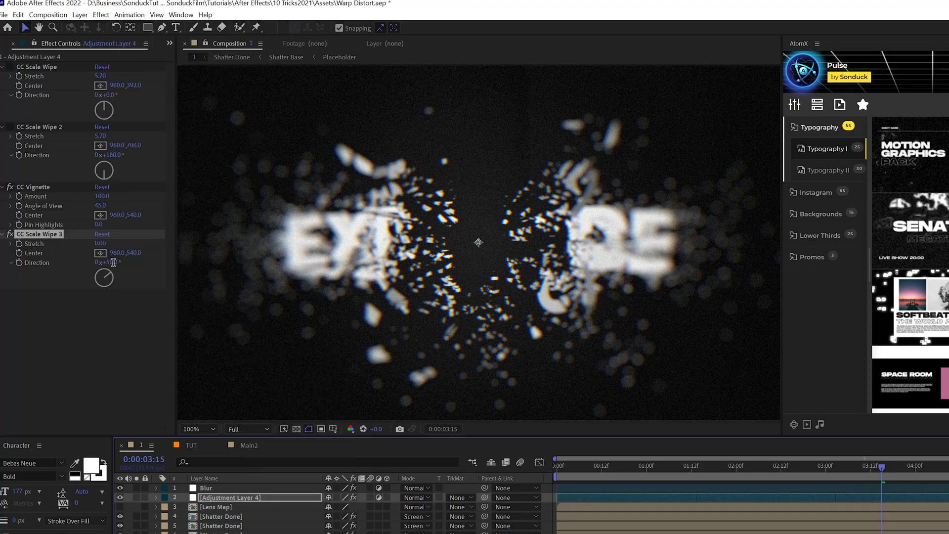
# Keep the new wipe's direction at 0°, with Stretch 9.50 and Center Y 437
pyautogui.click(109, 262)
pyautogui.click(109, 354)
pyautogui.moveTo(98, 245); pyautogui.dragTo(156, 252)
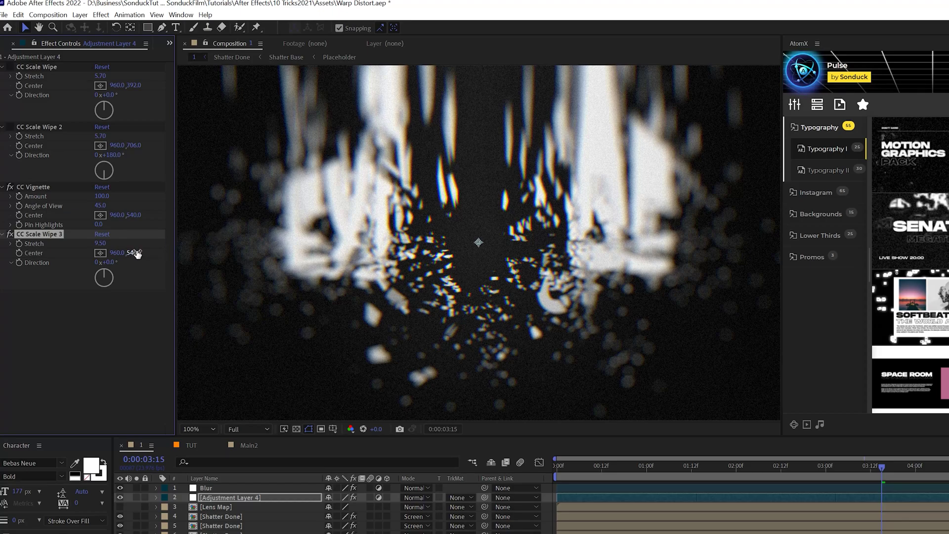
pyautogui.moveTo(137, 254); pyautogui.dragTo(81, 254)
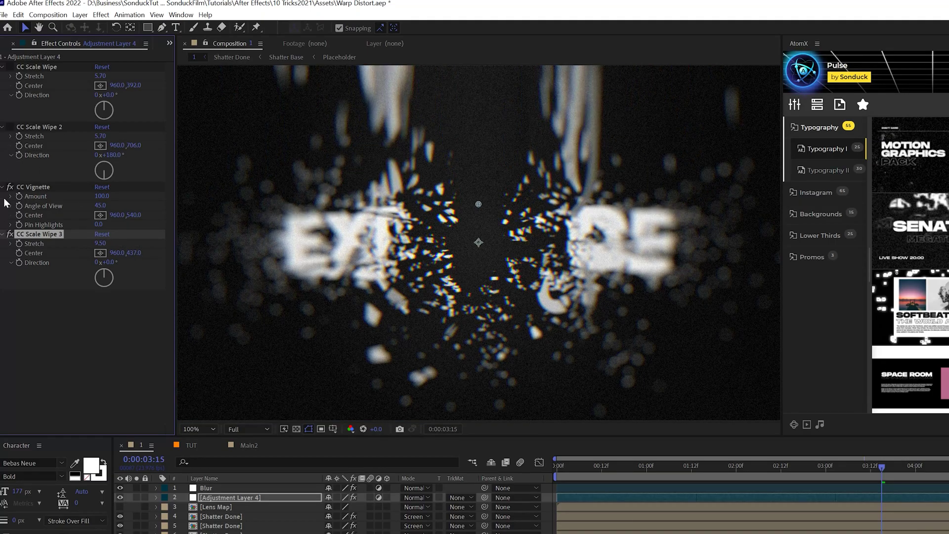
# Delete the third scale wipe, preview the SPLIT WARP title, and select the Main2.avi layer
pyautogui.press('Delete')
pyautogui.press('space')
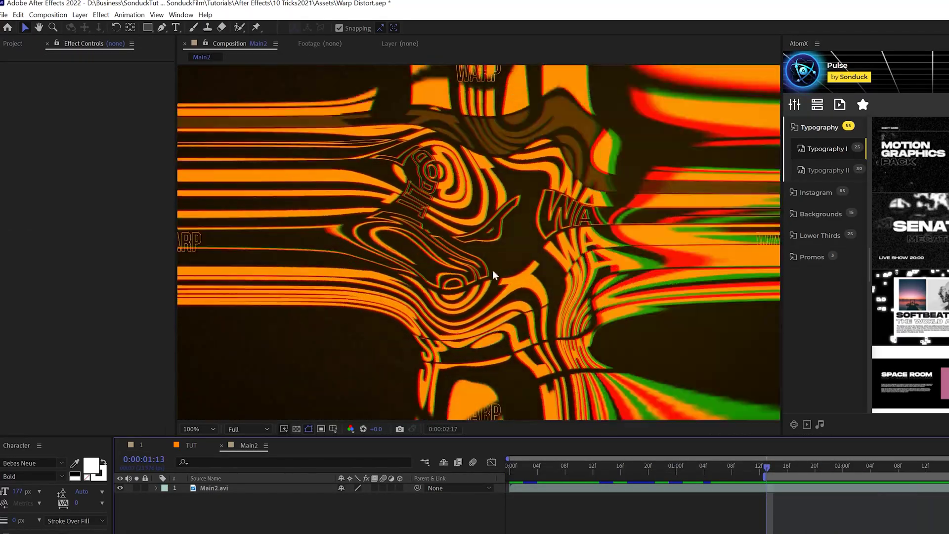
pyautogui.press('space')
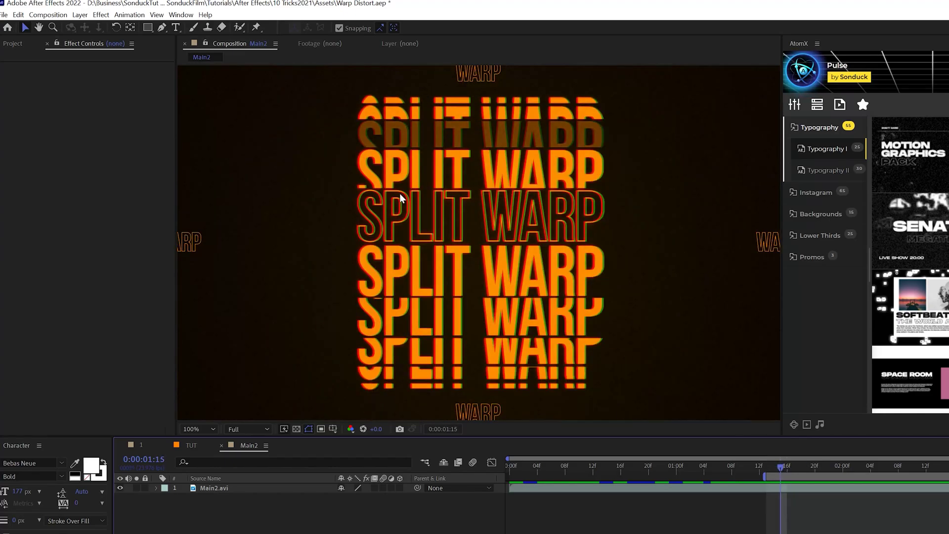
pyautogui.press('space')
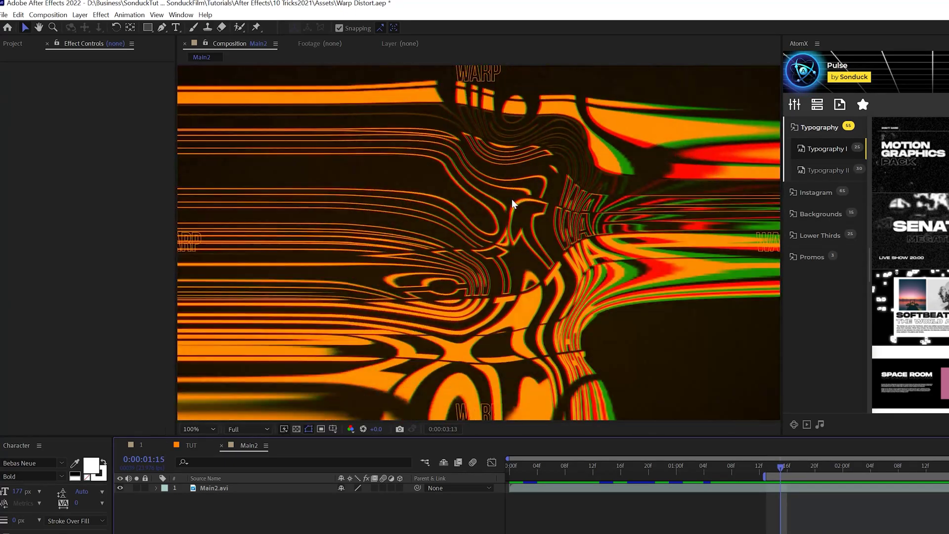
pyautogui.click(203, 489)
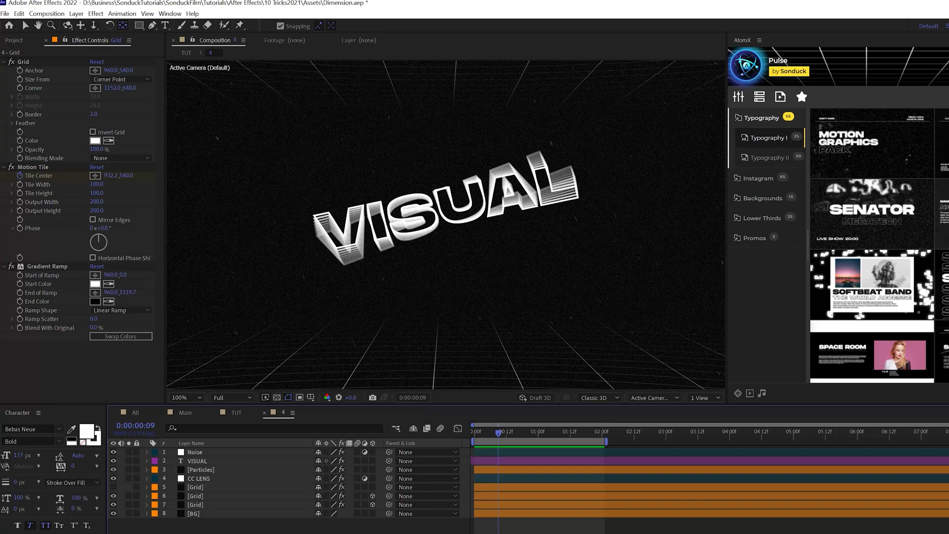
# Show the BG and large Grid layers and hide the Grid layer in row 7
pyautogui.click(478, 259)
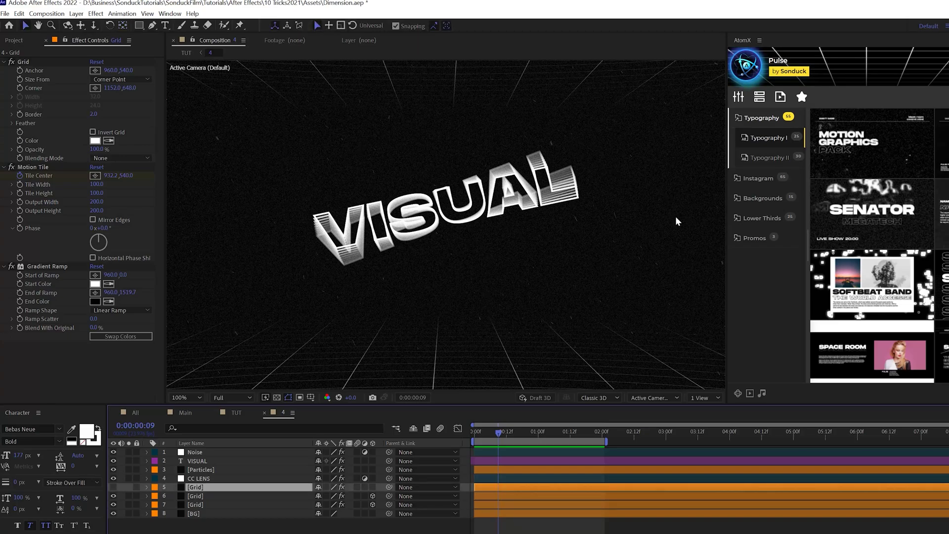
pyautogui.click(113, 513)
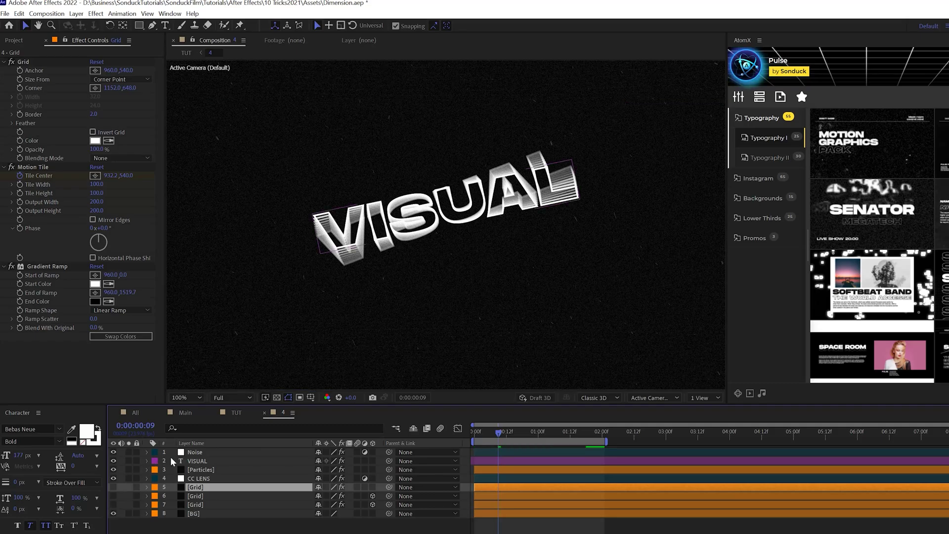
pyautogui.moveTo(114, 496); pyautogui.dragTo(113, 505)
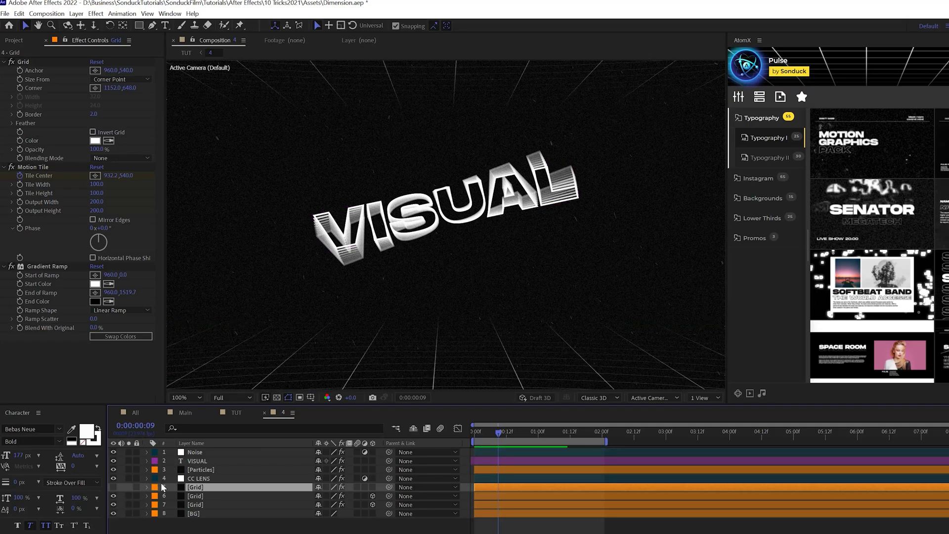
pyautogui.click(113, 504)
pyautogui.click(113, 487)
# Browse the Generate effects menu and close it without adding an effect
pyautogui.click(76, 14)
pyautogui.click(61, 380)
pyautogui.click(95, 13)
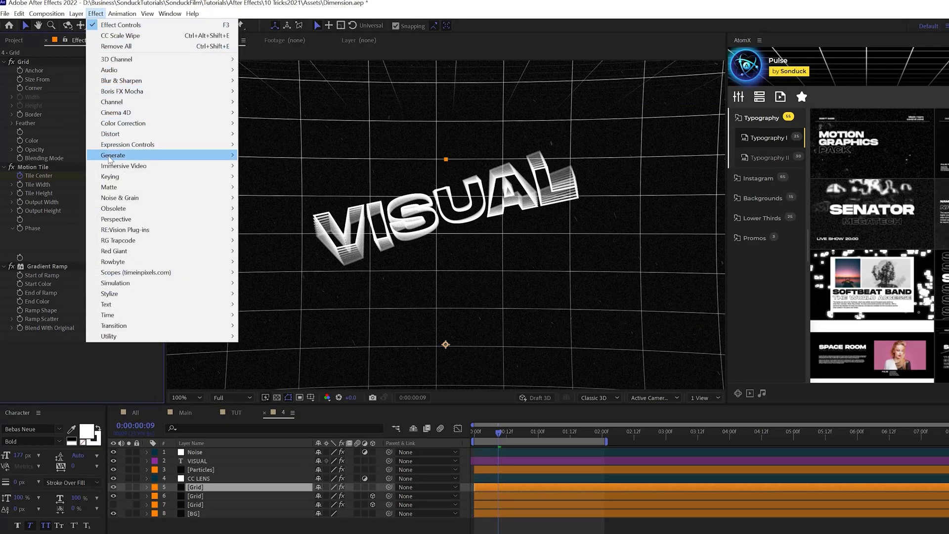
pyautogui.moveTo(164, 154)
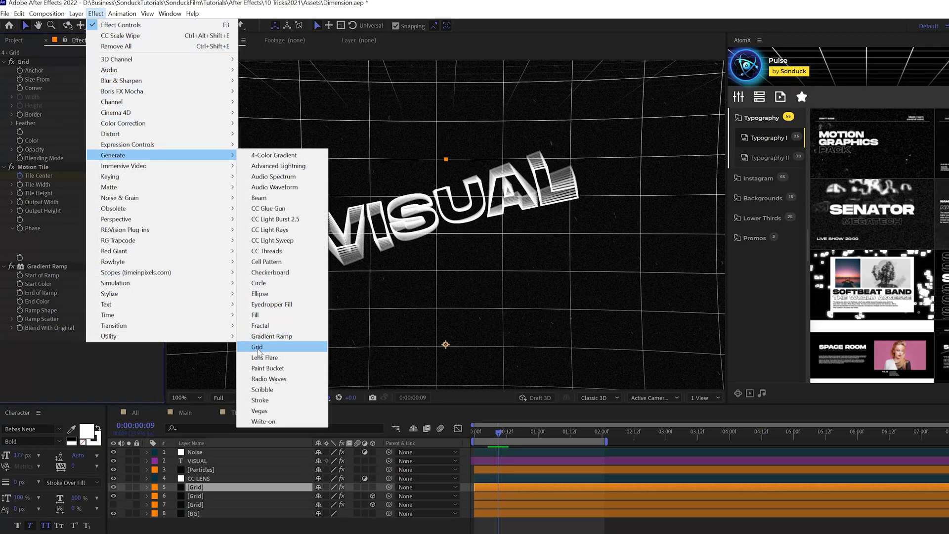
pyautogui.click(71, 377)
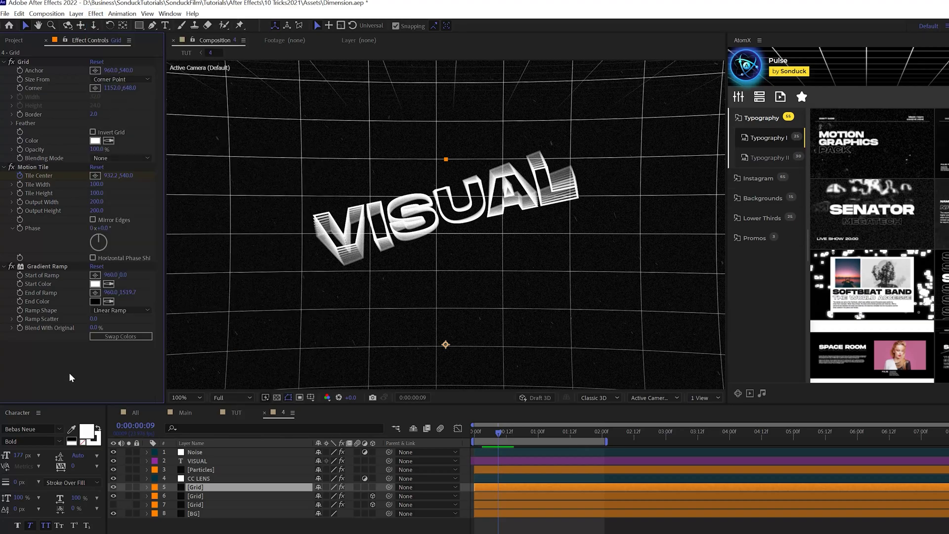
# Make the Grid layer 3D with 90° X Rotation so it lies flat, and reveal its Position
pyautogui.click(373, 487)
pyautogui.press('r')
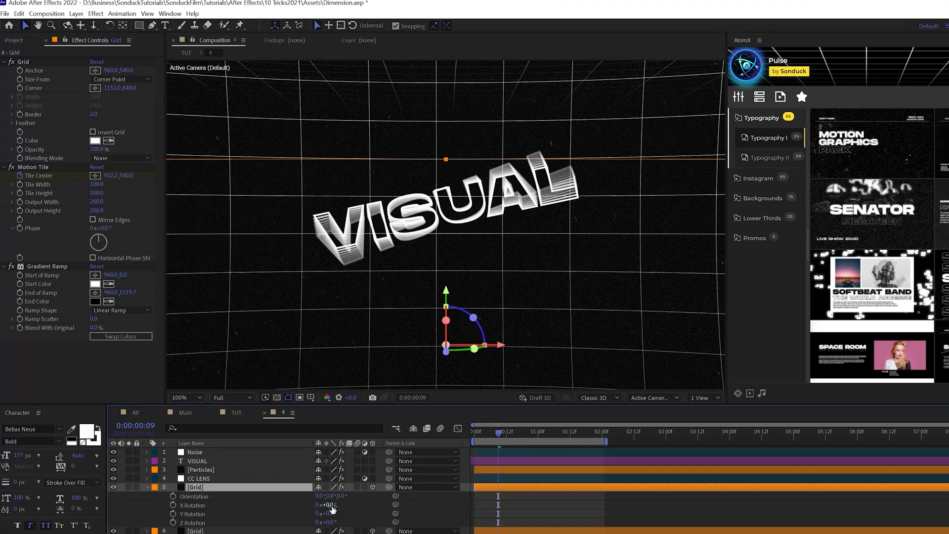
pyautogui.write('90')
pyautogui.click(363, 506)
pyautogui.click(200, 487)
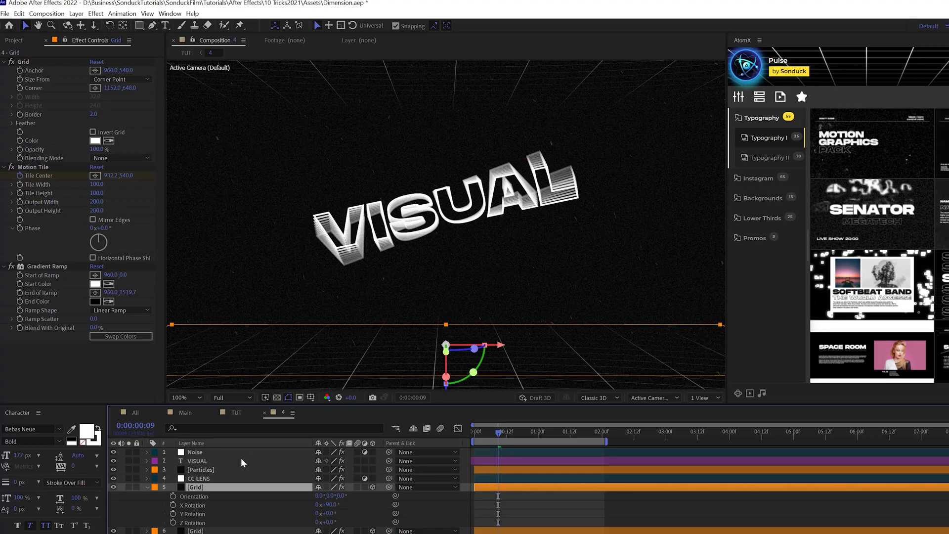
pyautogui.press('p')
pyautogui.press('F2')
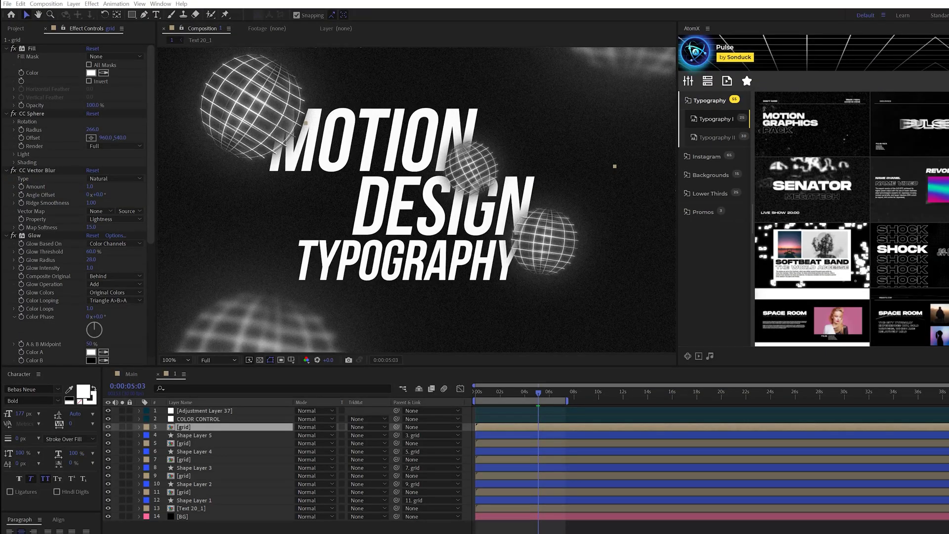
# Select the grid sphere layer in row 7 and re-enable its first Glow effect
pyautogui.click(292, 459)
pyautogui.scroll(-5, 74, 223)
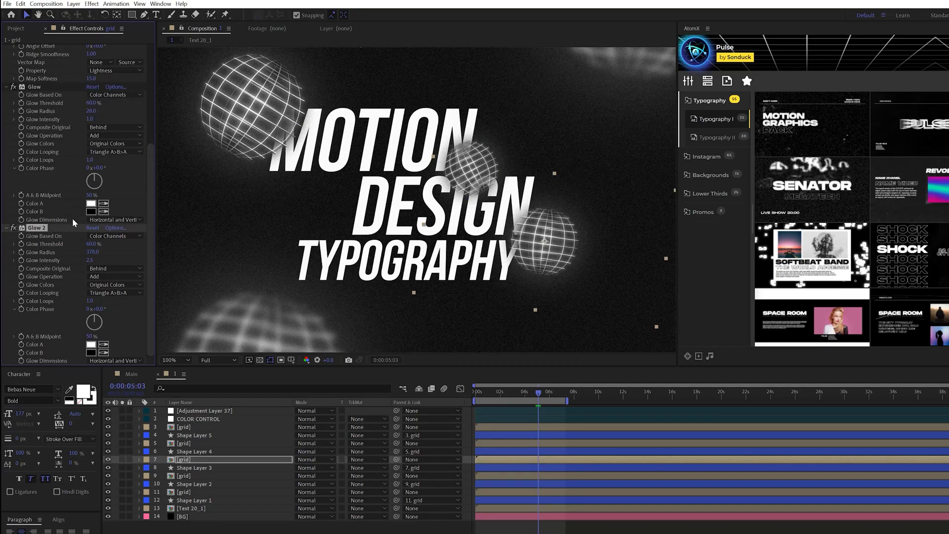
pyautogui.click(13, 87)
# In the Main comp, switch off the existing CC Spotlight effect and delete it
pyautogui.click(131, 374)
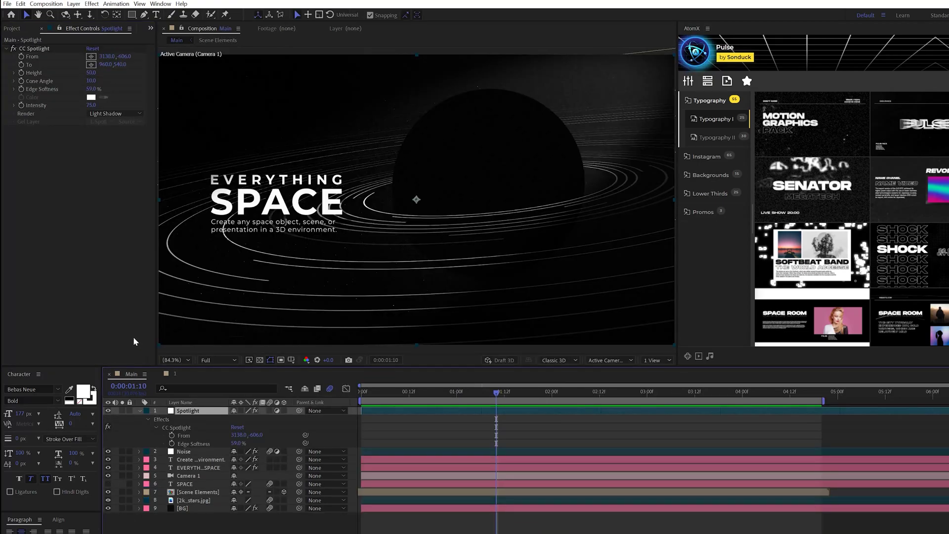
pyautogui.click(138, 411)
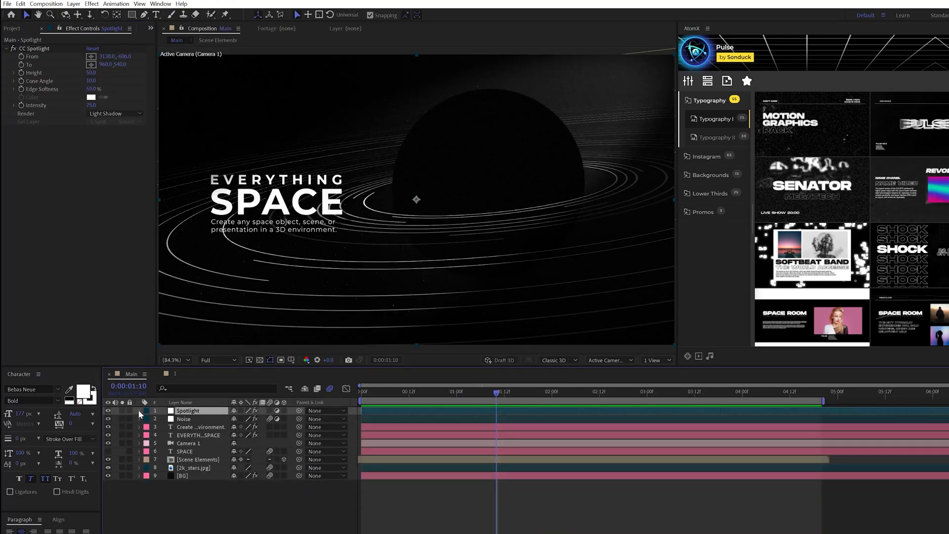
pyautogui.click(37, 50)
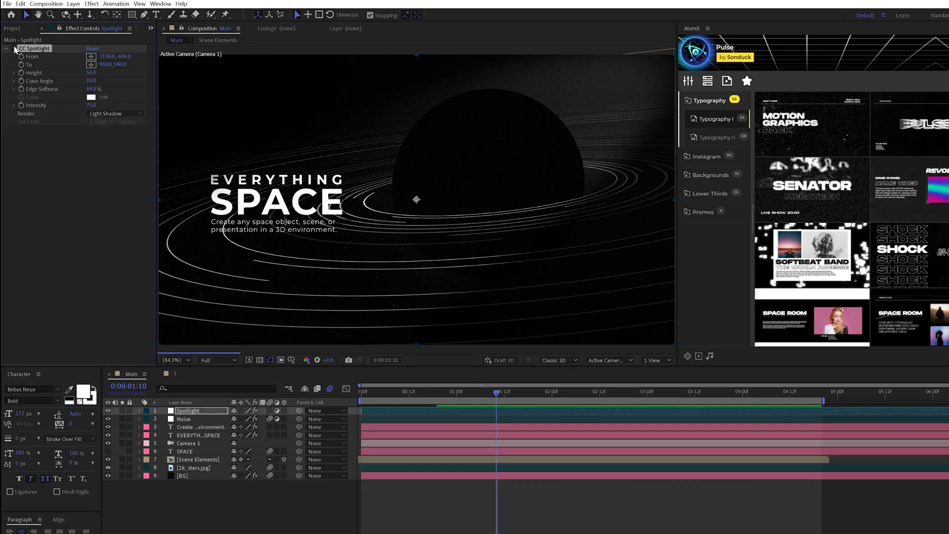
pyautogui.click(15, 49)
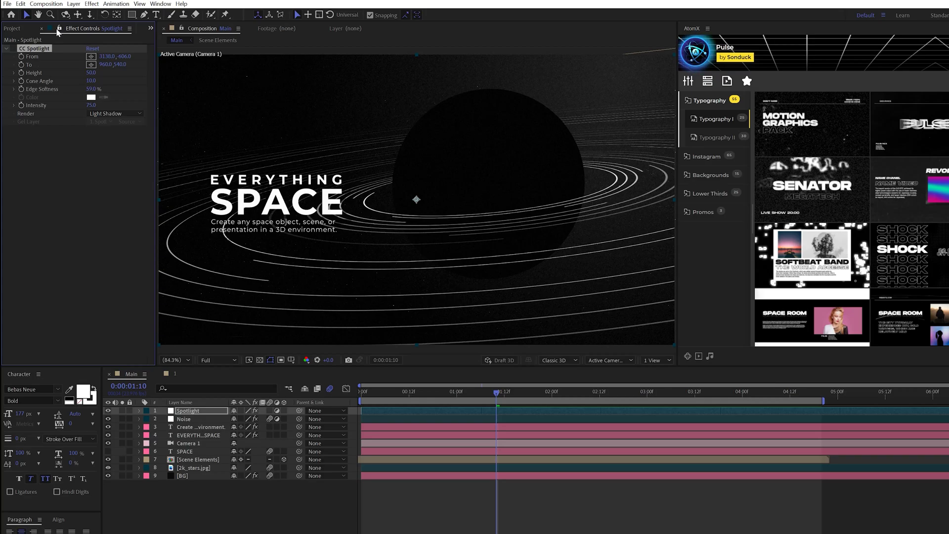
pyautogui.press('Delete')
# Apply a new CC Spotlight from Perspective to the Spotlight layer and zoom the viewer out
pyautogui.click(91, 4)
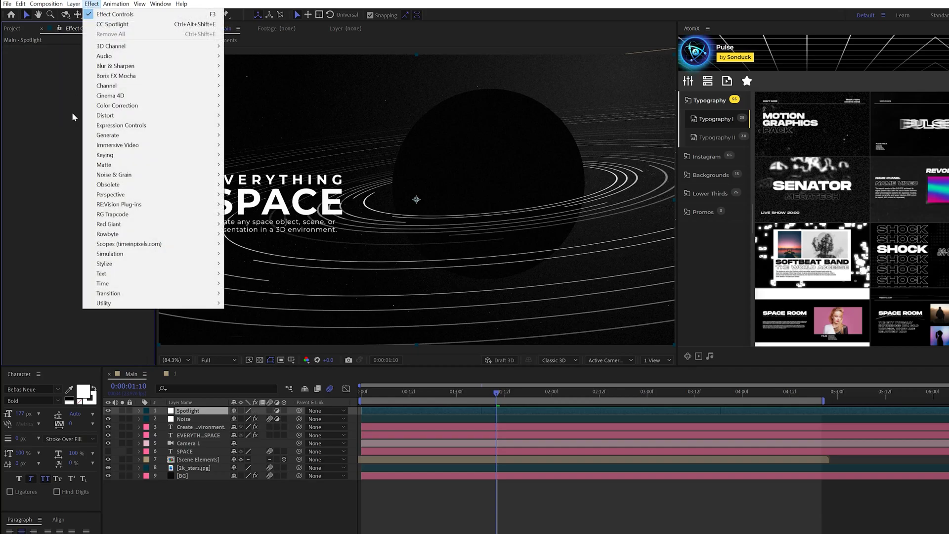
pyautogui.click(69, 138)
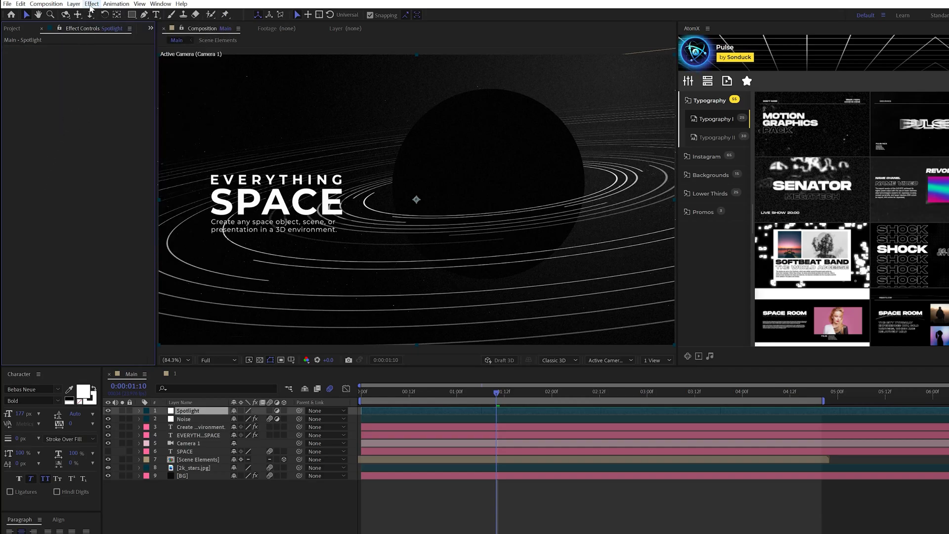
pyautogui.click(91, 5)
pyautogui.moveTo(193, 194)
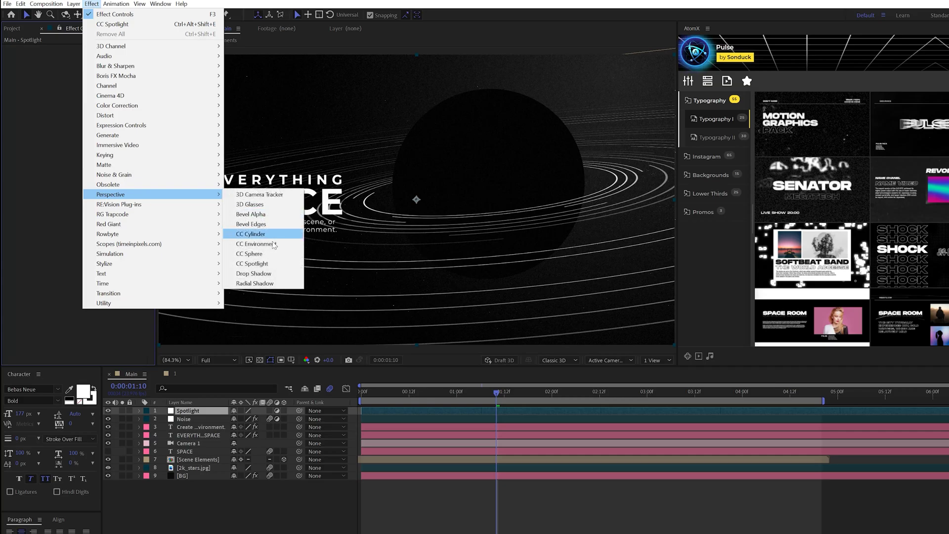
pyautogui.click(253, 263)
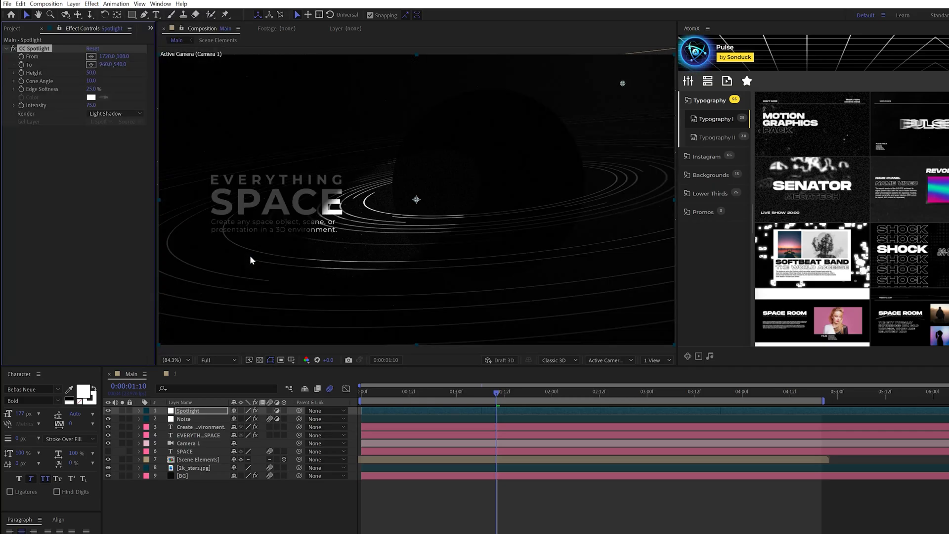
pyautogui.press(',')
pyautogui.press(',')
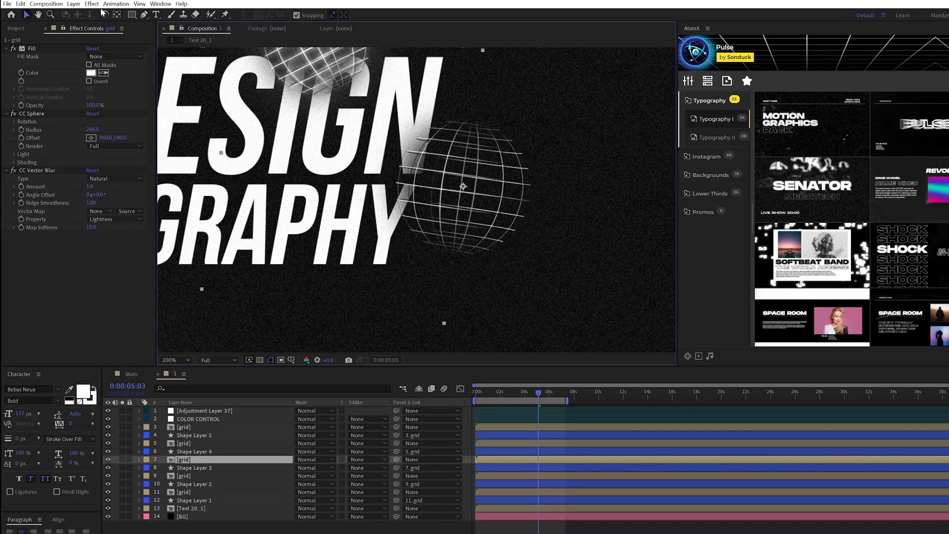
# Add a Glow to the grid sphere layer with Glow Radius 250
pyautogui.click(92, 4)
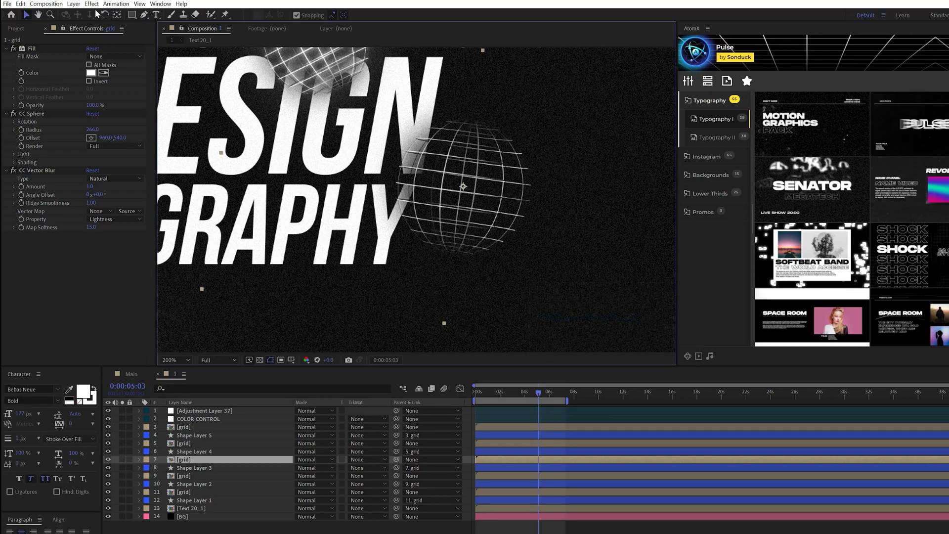
pyautogui.click(92, 4)
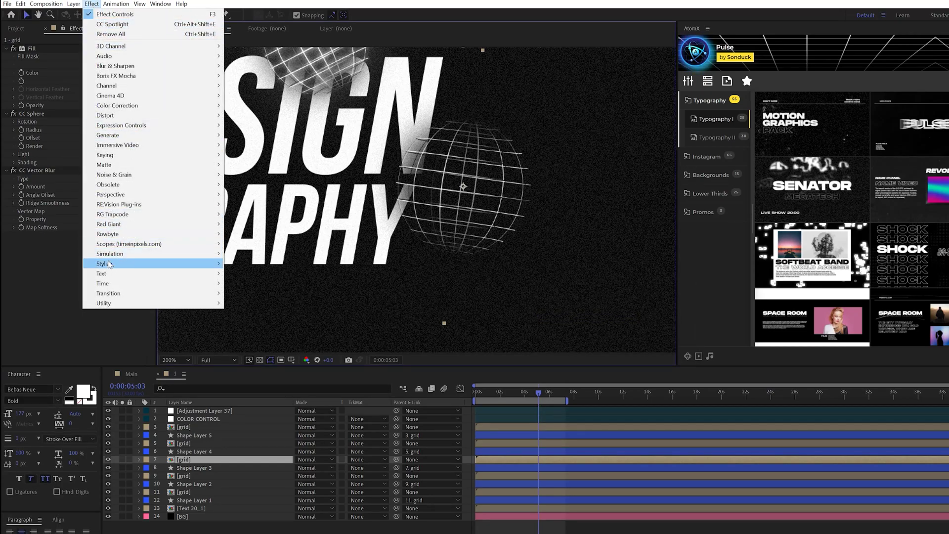
pyautogui.moveTo(111, 264)
pyautogui.click(244, 422)
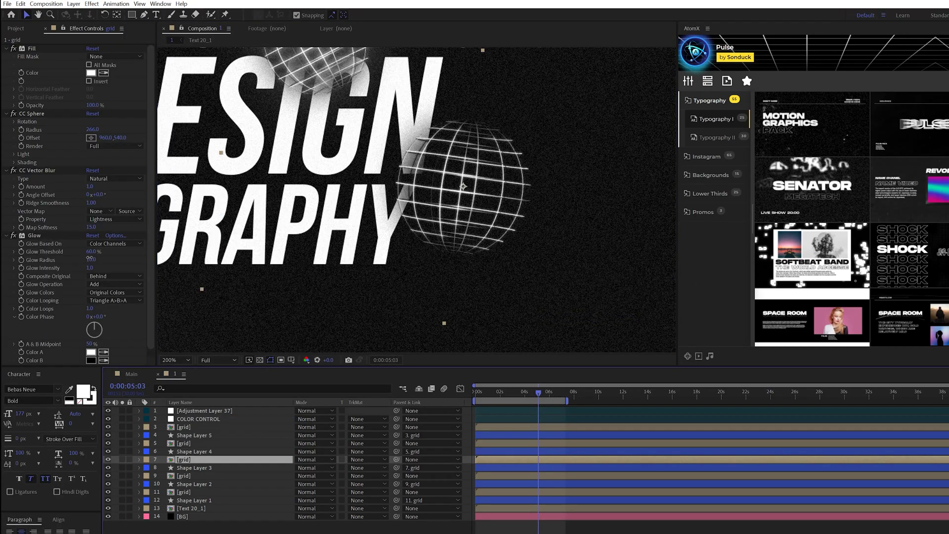
pyautogui.moveTo(90, 258); pyautogui.dragTo(191, 263)
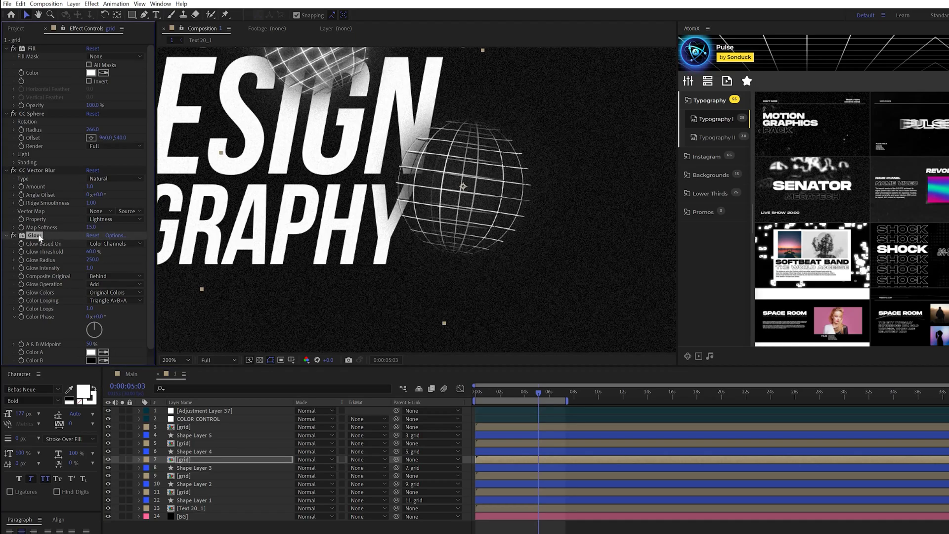
# Duplicate the Glow and give Glow 2 Radius 368 and Intensity 4
pyautogui.hotkey('ctrl', 'd')
pyautogui.scroll(-5, 74, 222)
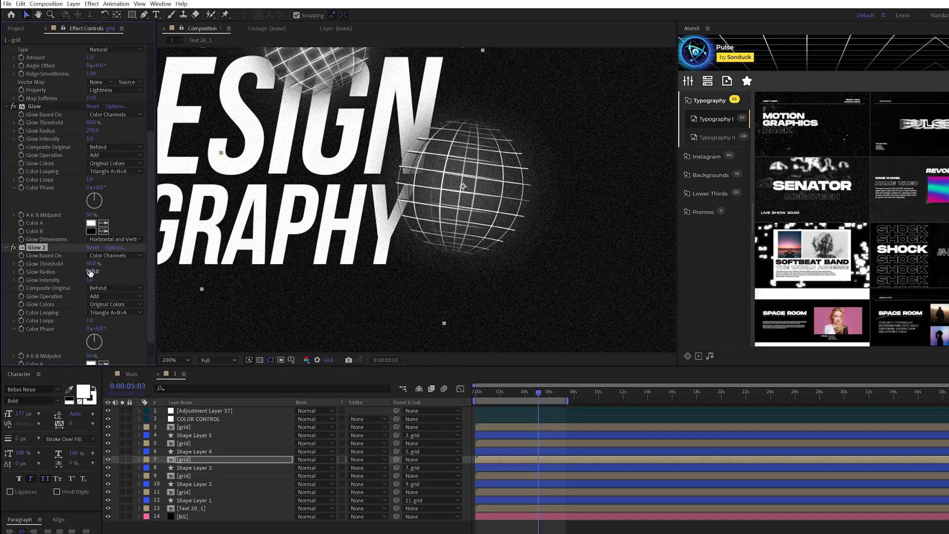
pyautogui.moveTo(93, 272); pyautogui.dragTo(153, 274)
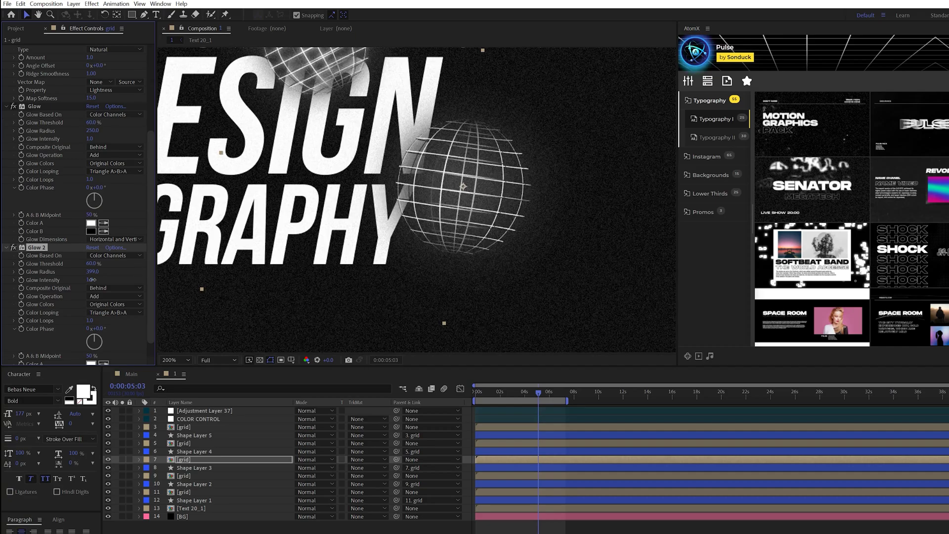
pyautogui.moveTo(90, 280); pyautogui.dragTo(242, 282)
pyautogui.scroll(-3, 345, 257)
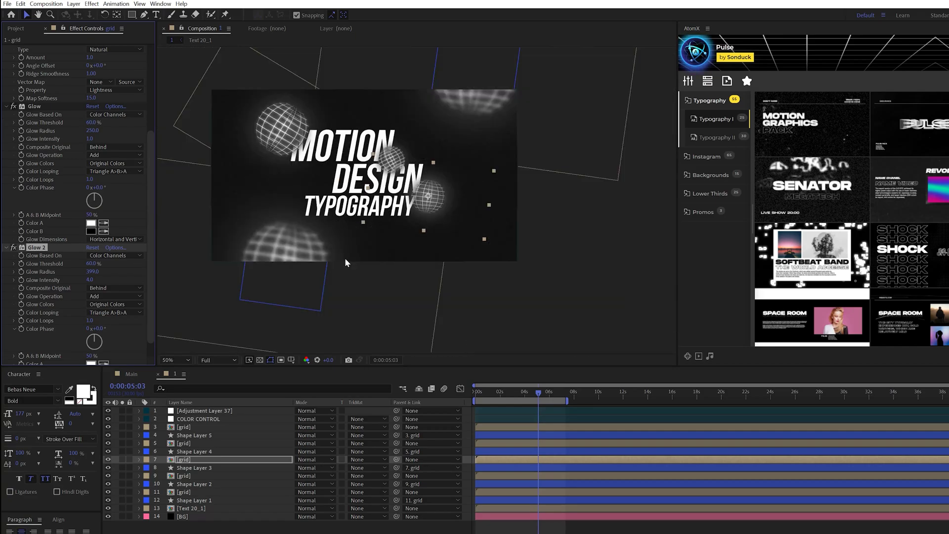
pyautogui.scroll(1, 414, 208)
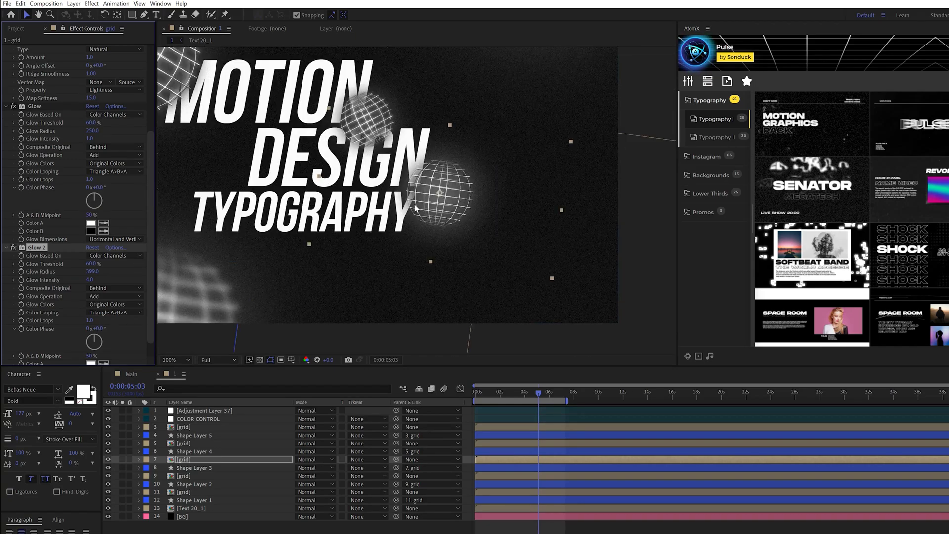
# Fit the viewer, select Adjustment Layer 37 and apply CC Spotlight to it
pyautogui.click(170, 360)
pyautogui.click(178, 390)
pyautogui.click(198, 411)
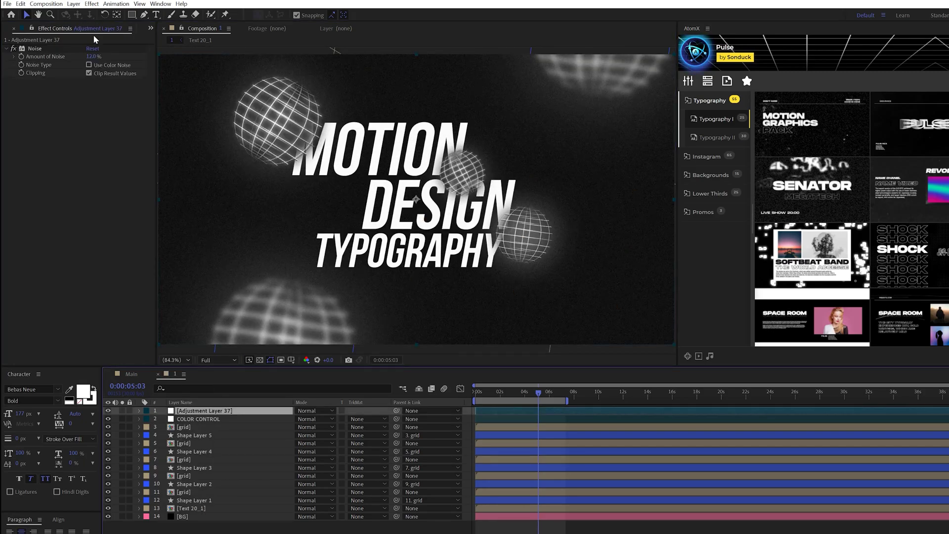
pyautogui.click(91, 4)
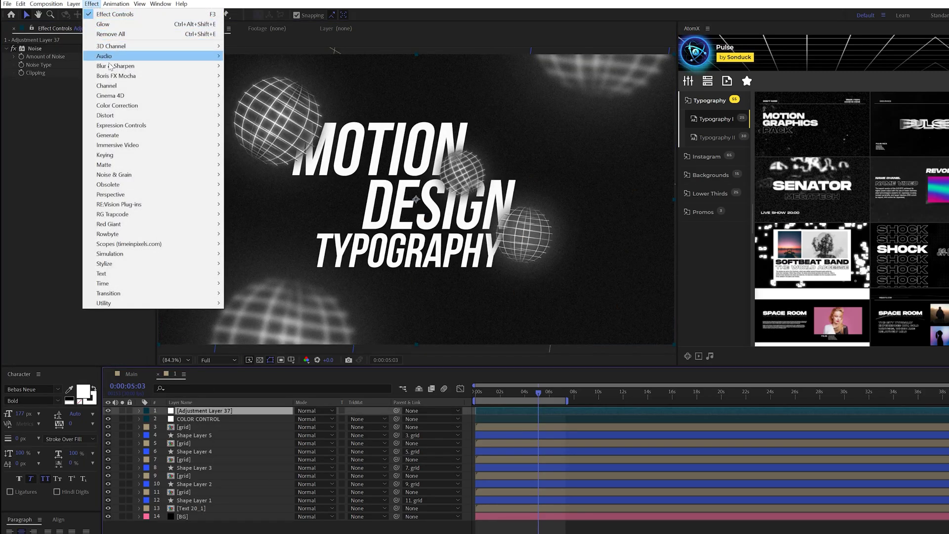
pyautogui.moveTo(113, 196)
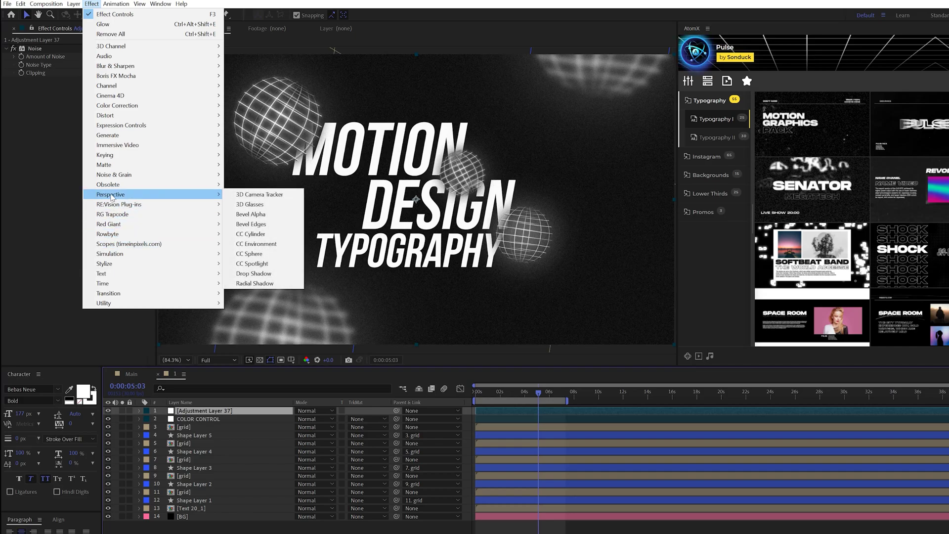
pyautogui.click(258, 264)
# Move the spotlight's From point up and outward for a narrow diagonal beam (Cone Angle 5.6, Intensity 41)
pyautogui.press(',')
pyautogui.press(',')
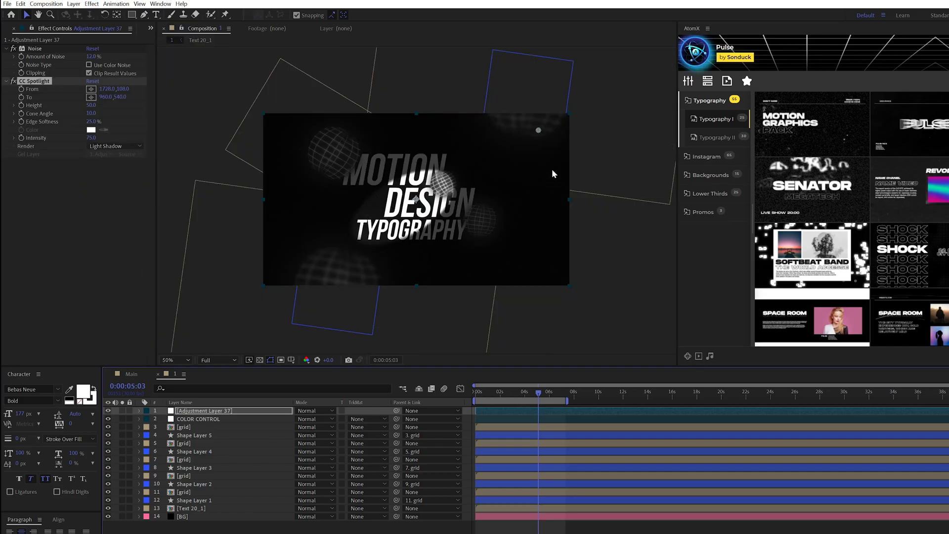
pyautogui.moveTo(539, 131); pyautogui.dragTo(753, 22)
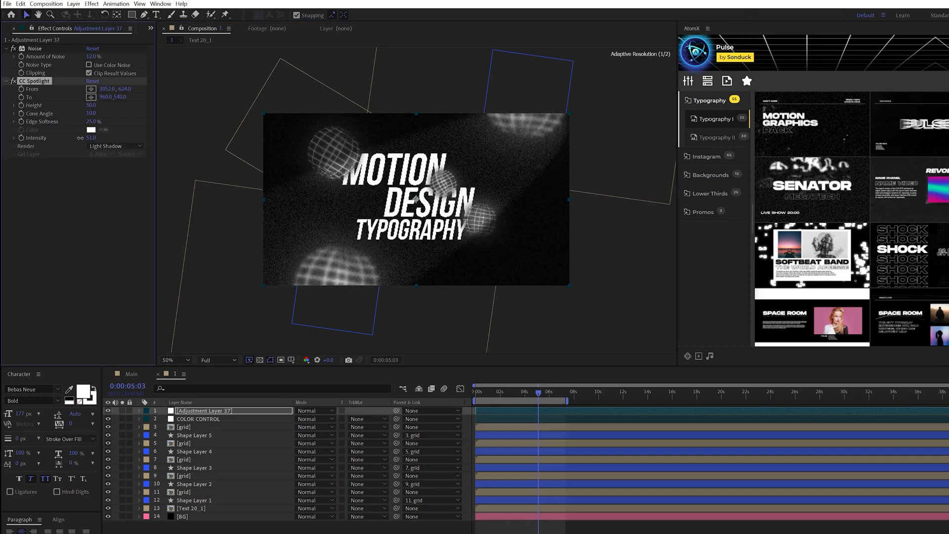
pyautogui.press('/')
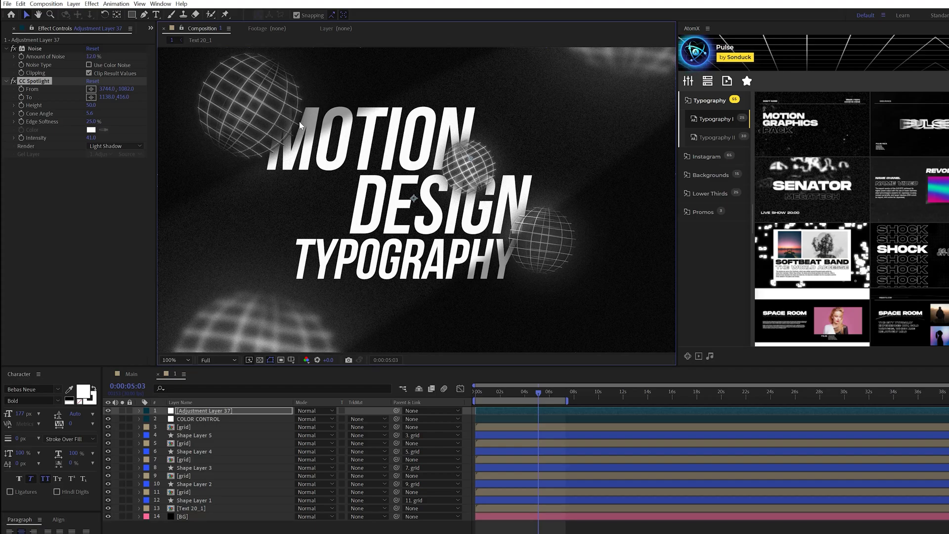
pyautogui.scroll(2, 299, 121)
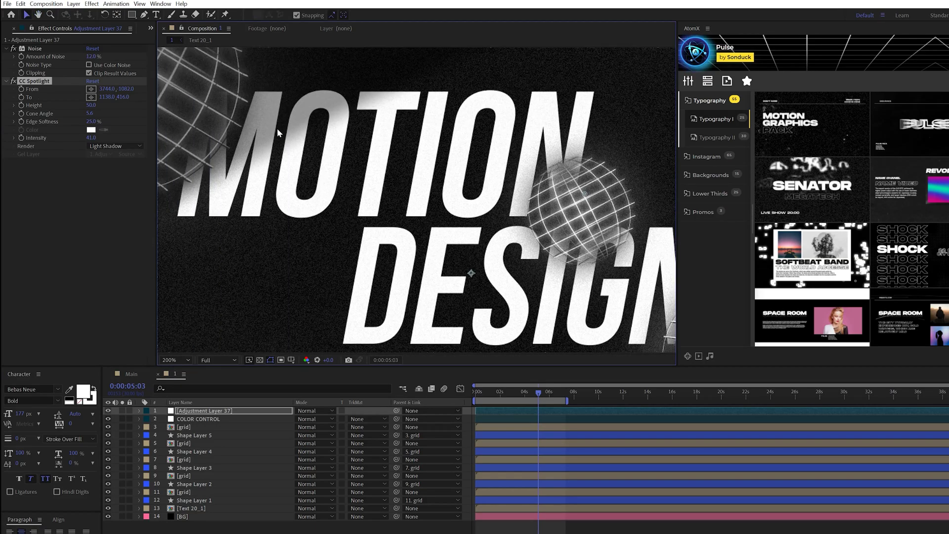
pyautogui.scroll(-2, 332, 208)
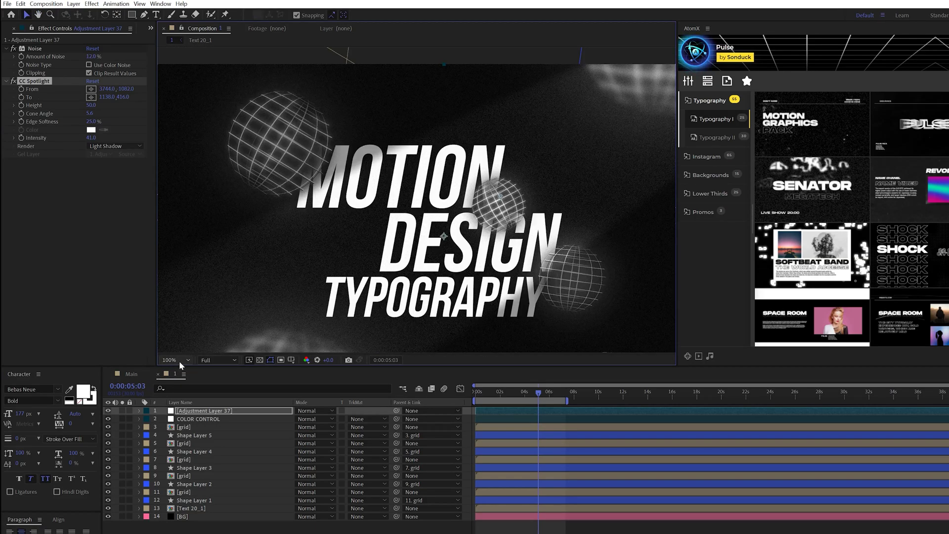
pyautogui.hotkey('shift', '/')
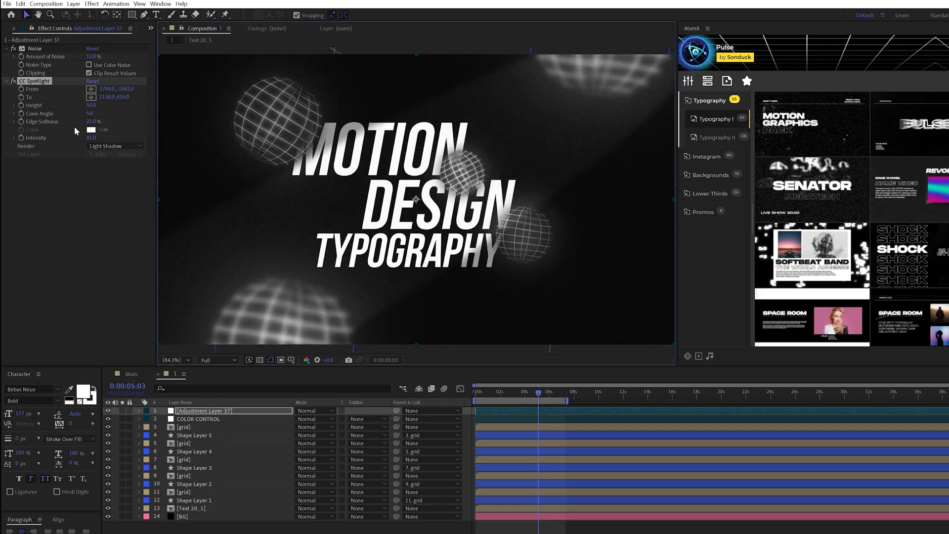
# Try a CC Vignette with a stronger Amount instead of the spotlight, then delete it and restore CC Spotlight
pyautogui.click(13, 81)
pyautogui.click(91, 4)
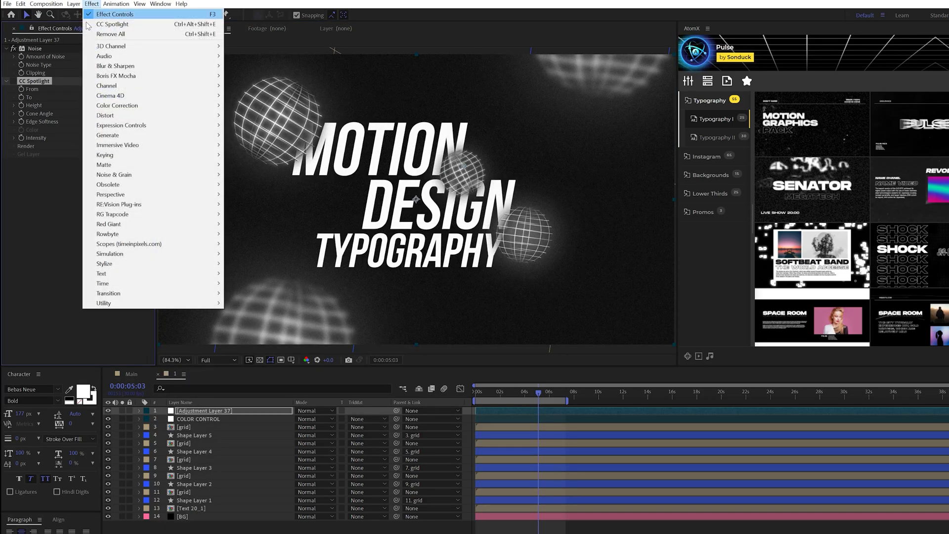
pyautogui.moveTo(124, 256)
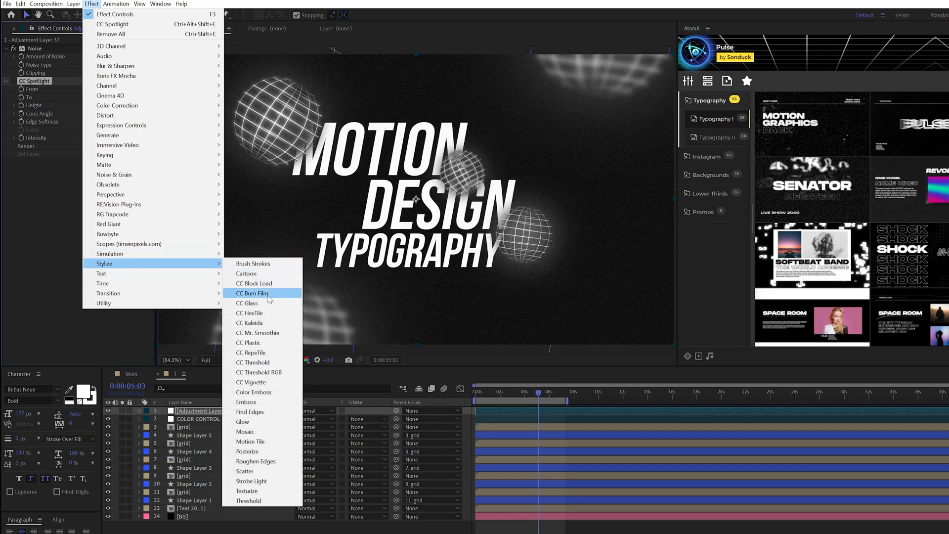
pyautogui.click(253, 382)
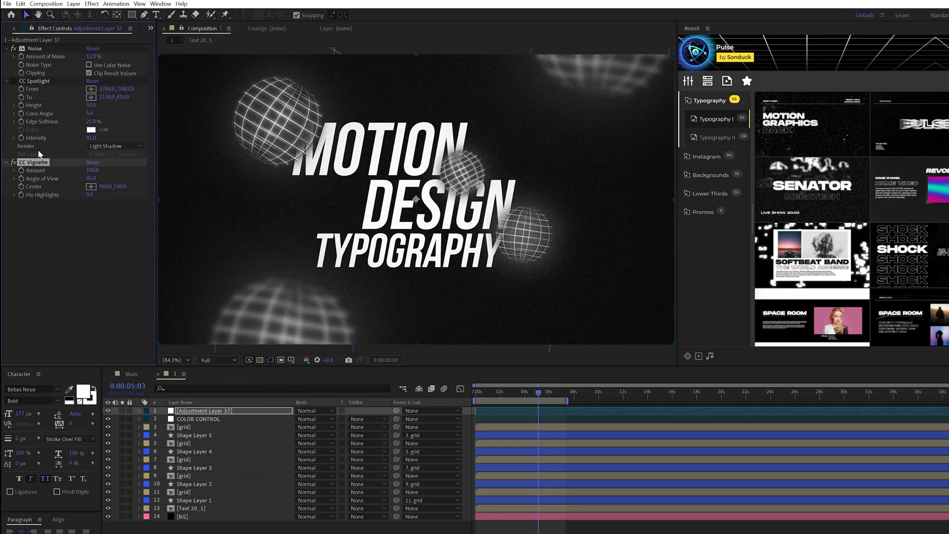
pyautogui.moveTo(92, 170); pyautogui.dragTo(121, 176)
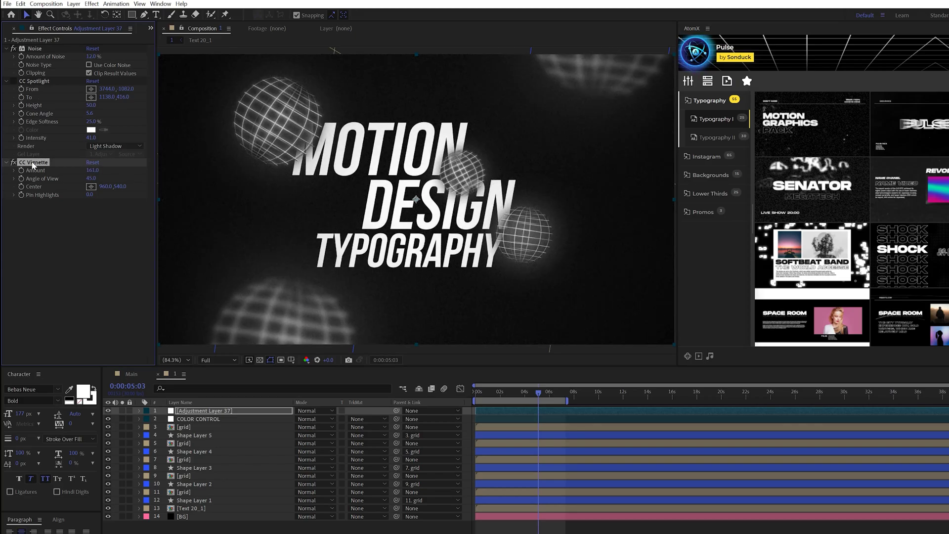
pyautogui.press('Delete')
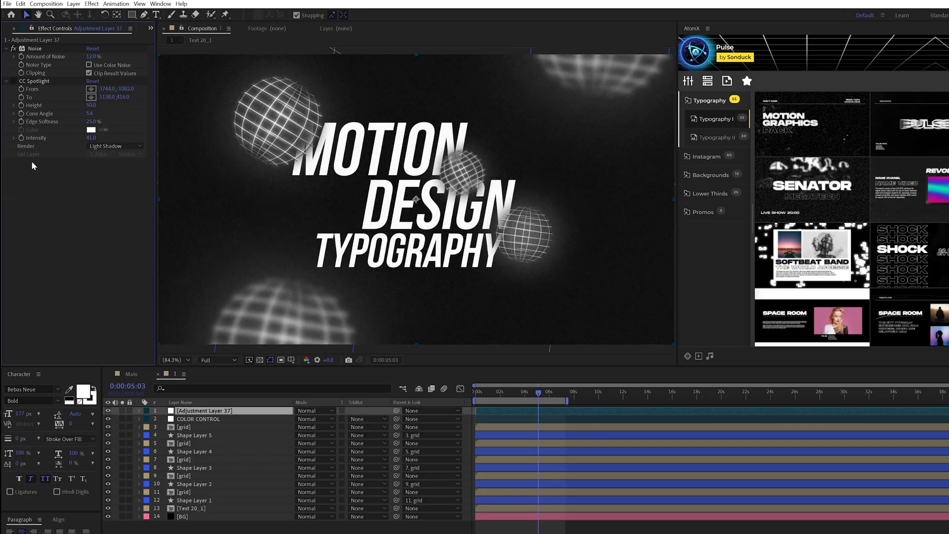
pyautogui.click(13, 81)
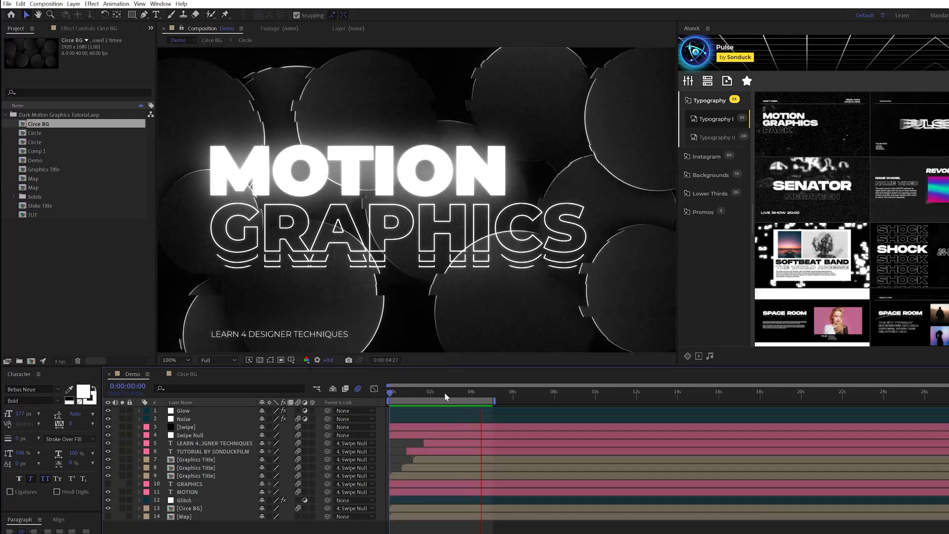
# In the Circe BG precomp, give layer 10's Position a wiggle(1,100) expression, then return to Demo
pyautogui.click(184, 493)
pyautogui.click(184, 515)
pyautogui.doubleClick(186, 511)
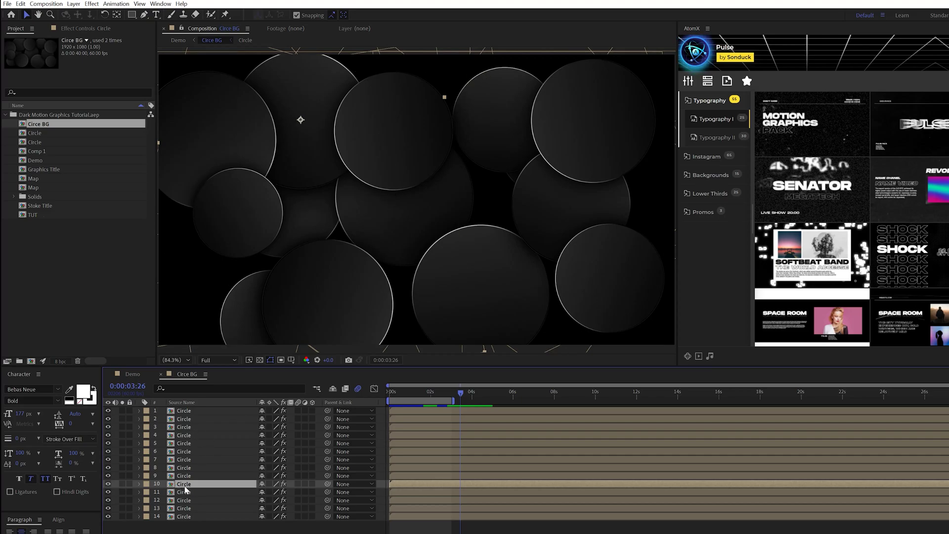
pyautogui.press('p')
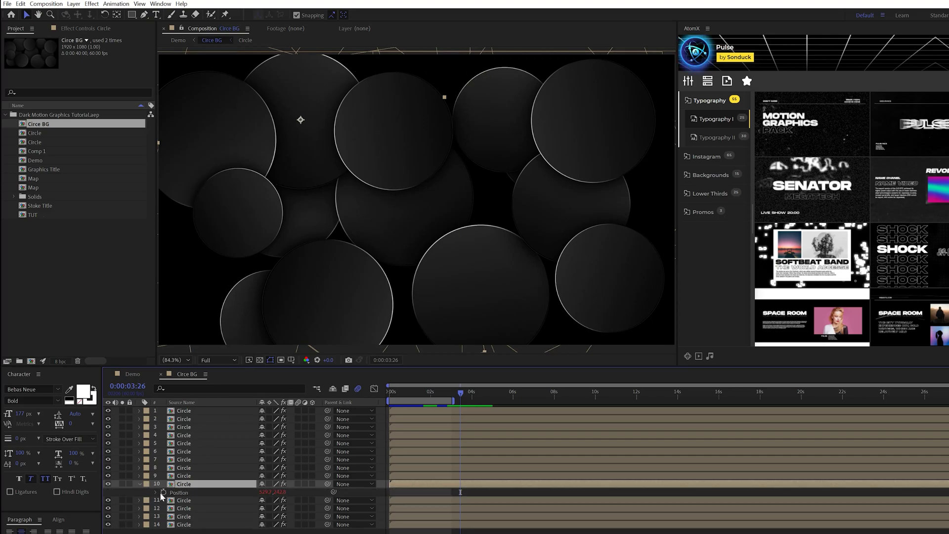
pyautogui.keyDown('alt'); pyautogui.click(163, 492); pyautogui.keyUp('alt')
pyautogui.write('wiggle(1,100)')
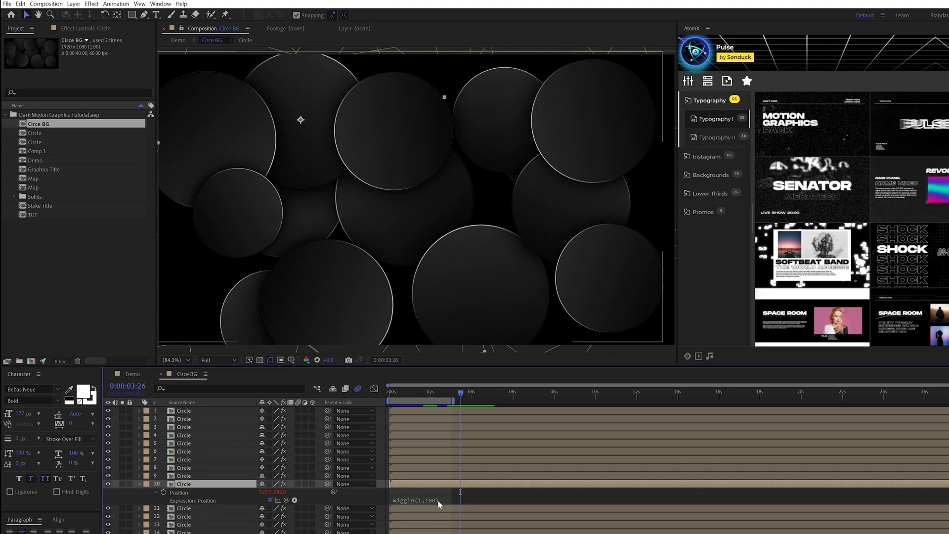
pyautogui.click(441, 500)
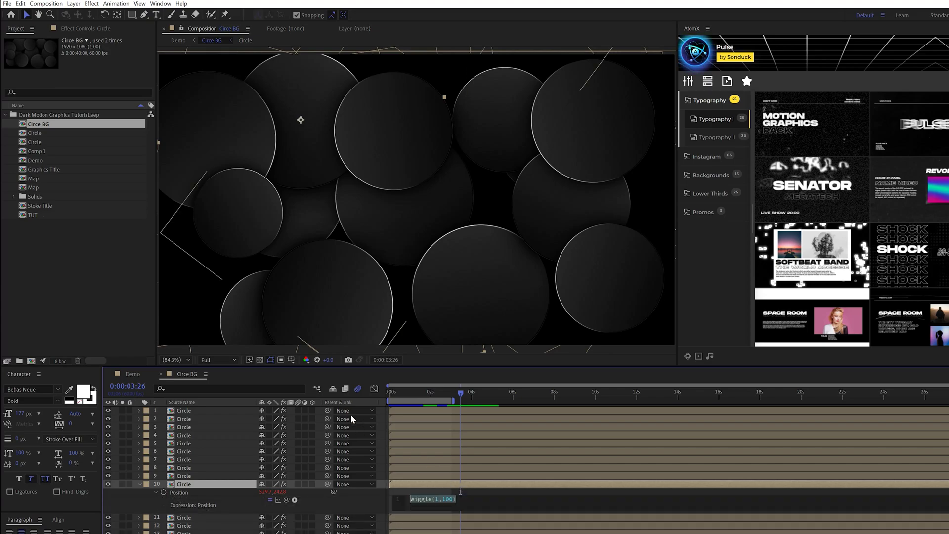
pyautogui.click(133, 374)
# Drag the time indicator back to the start of the timeline
pyautogui.moveTo(414, 394); pyautogui.dragTo(361, 397)
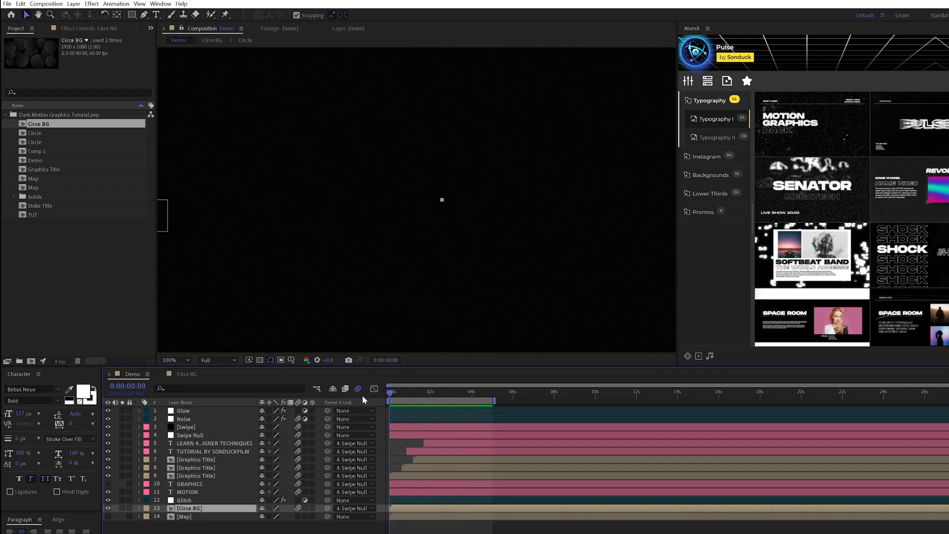